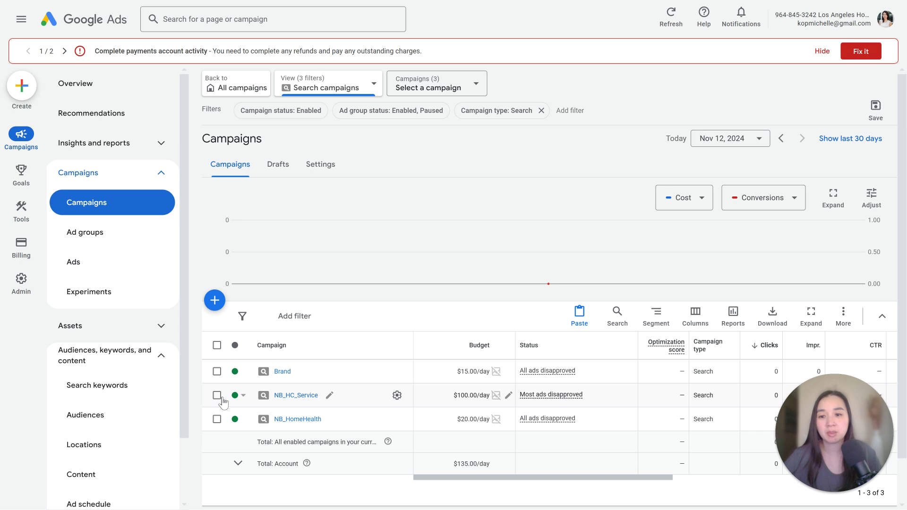
Copy the NB_HC_Service campaign using Edit > Copy
left_click(219, 397)
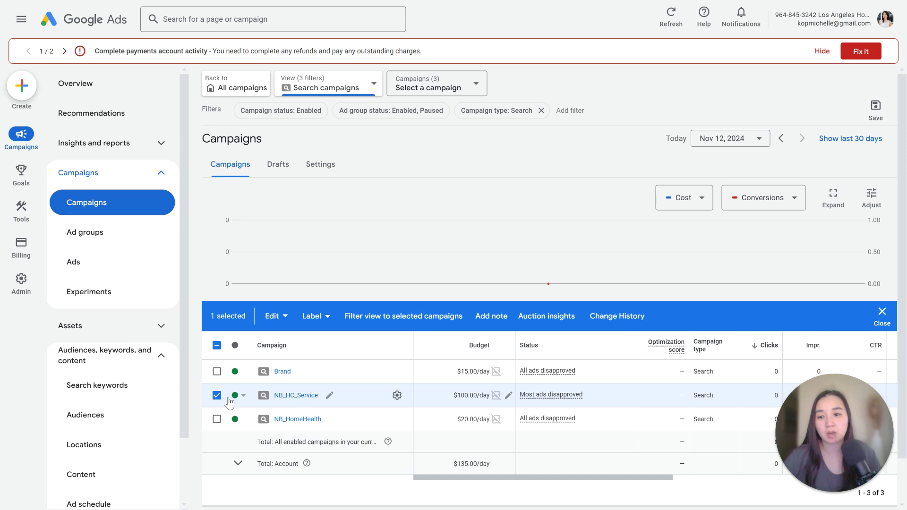
left_click(278, 317)
left_click(227, 151)
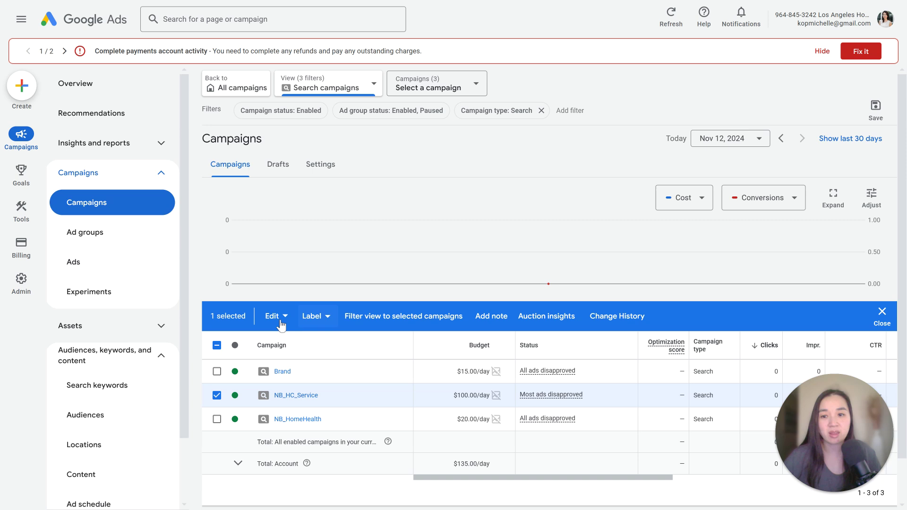
Paste the copied campaign into the account as a duplicate
left_click(882, 317)
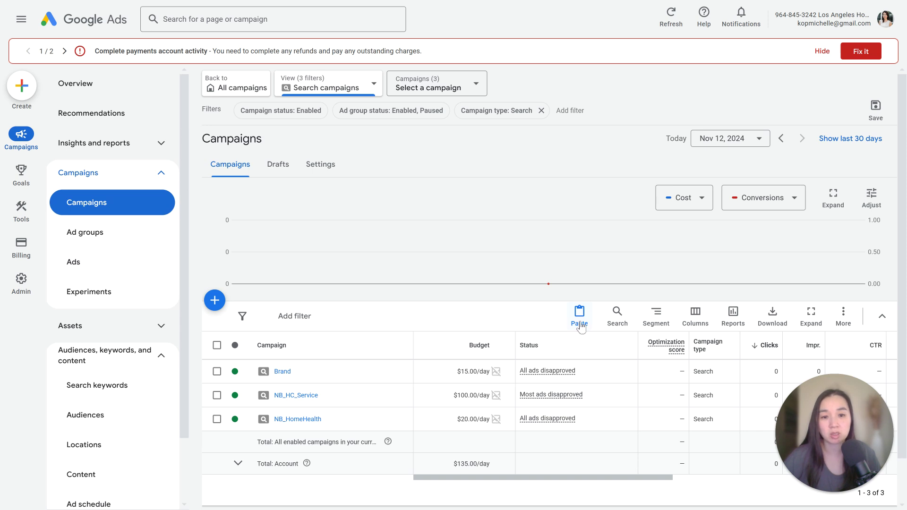
left_click(580, 319)
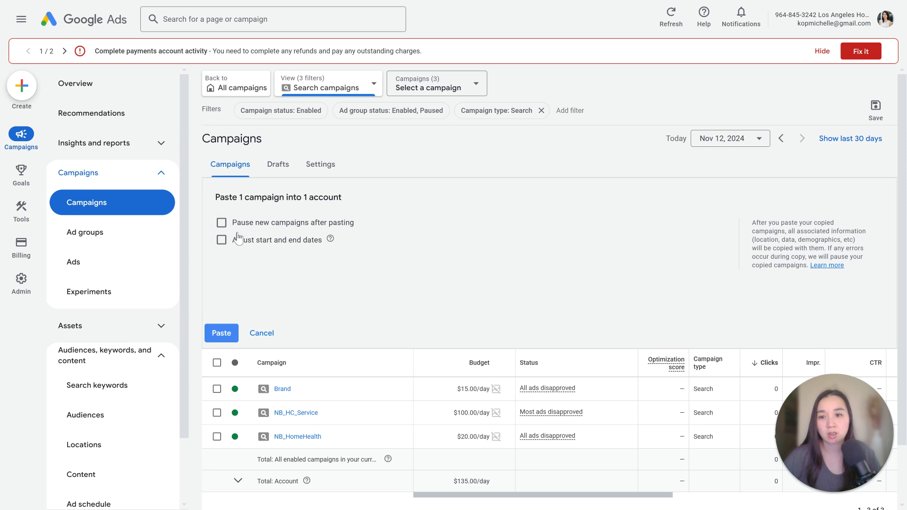
left_click(222, 333)
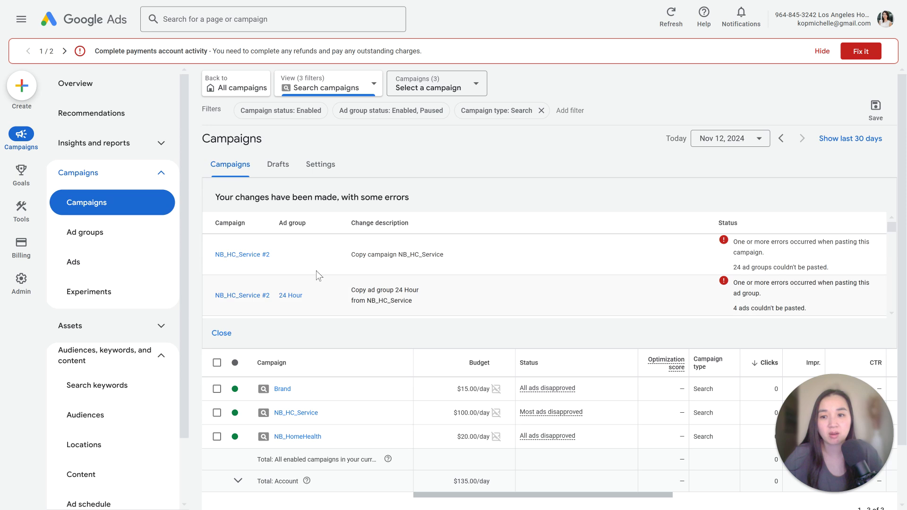
Review the 24 ad-group paste errors and close the results summary
scroll(673, 290, "down", 5)
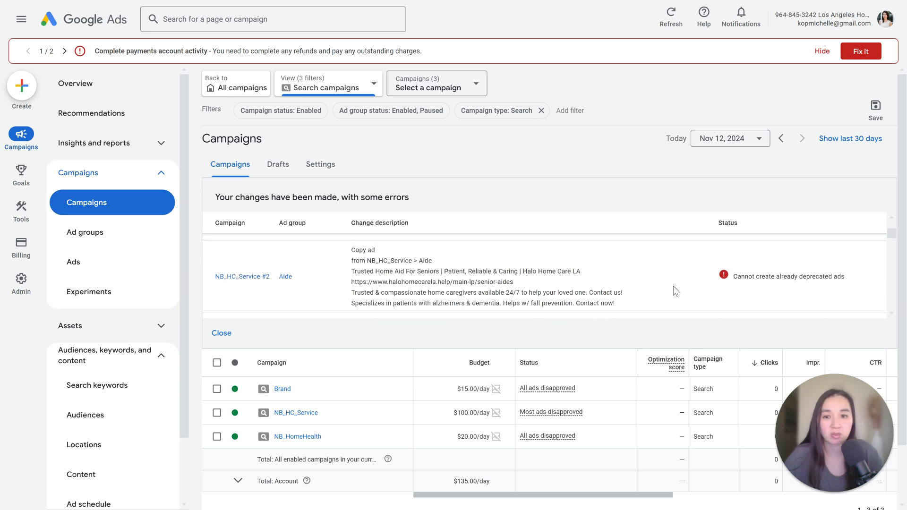
left_click(222, 333)
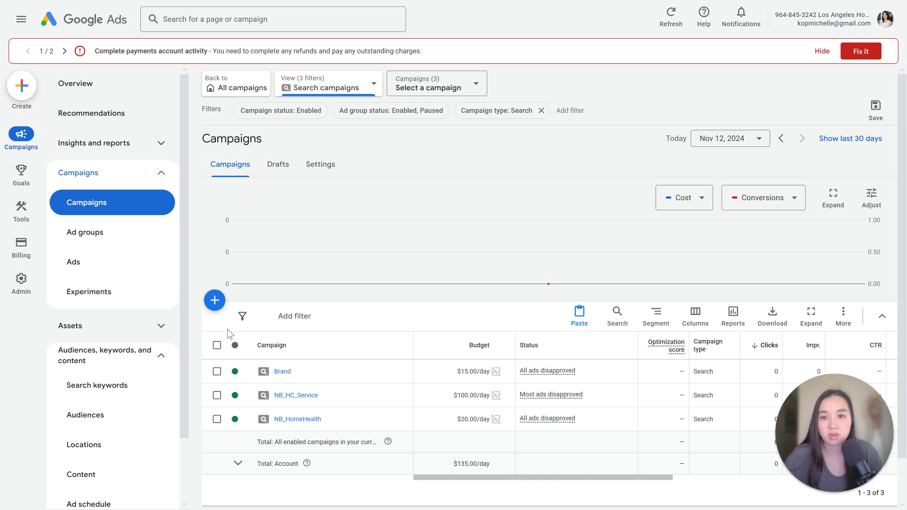
Set the campaign status filter to All so all 12 campaigns, including paused copies, appear
left_click(291, 116)
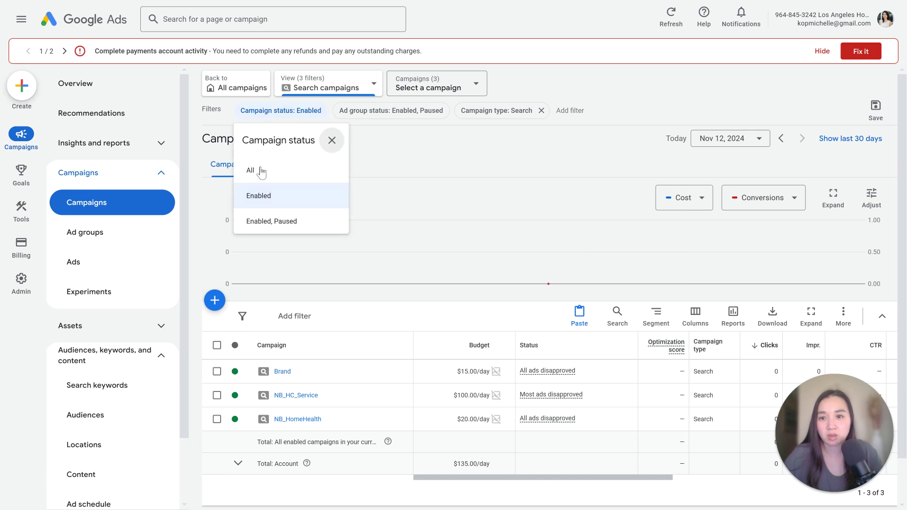
left_click(608, 90)
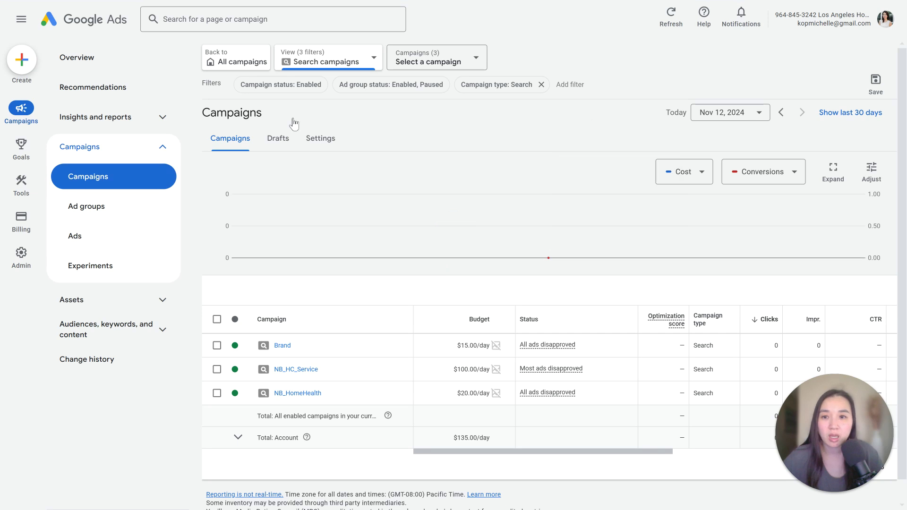
left_click(302, 117)
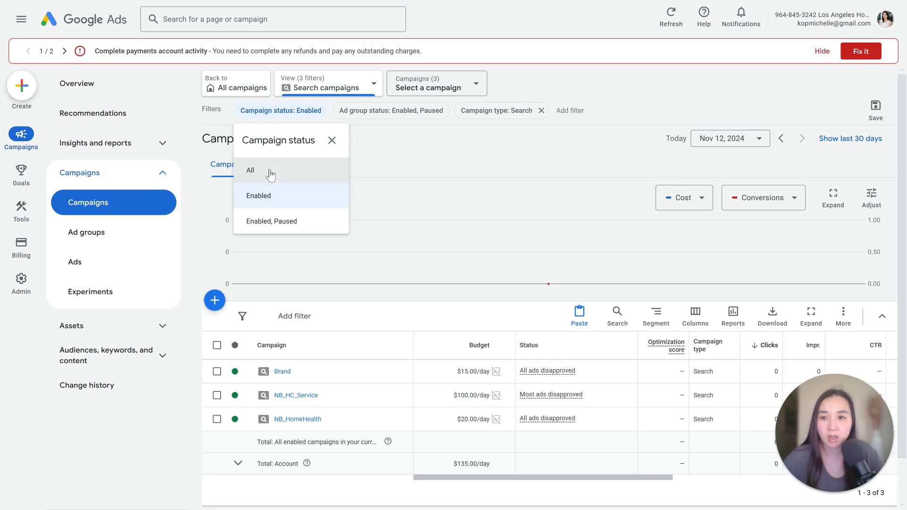
left_click(270, 175)
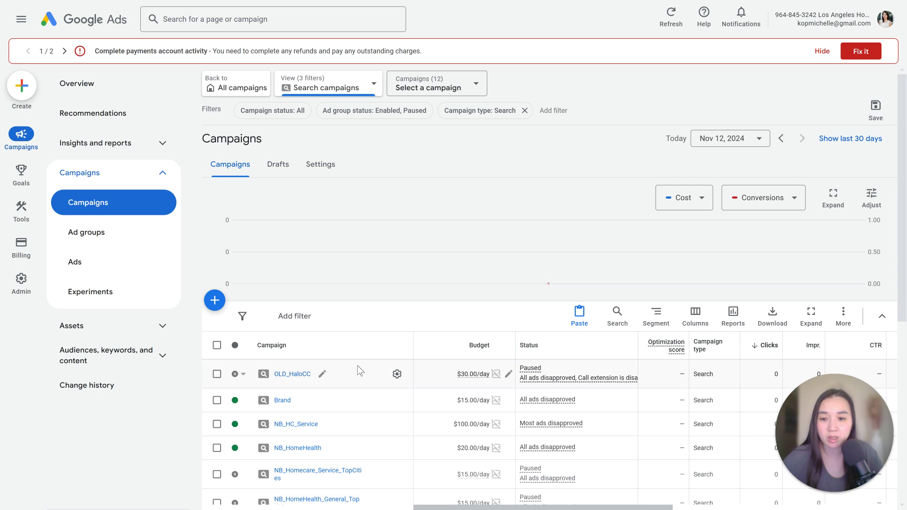
scroll(357, 363, "down", 6)
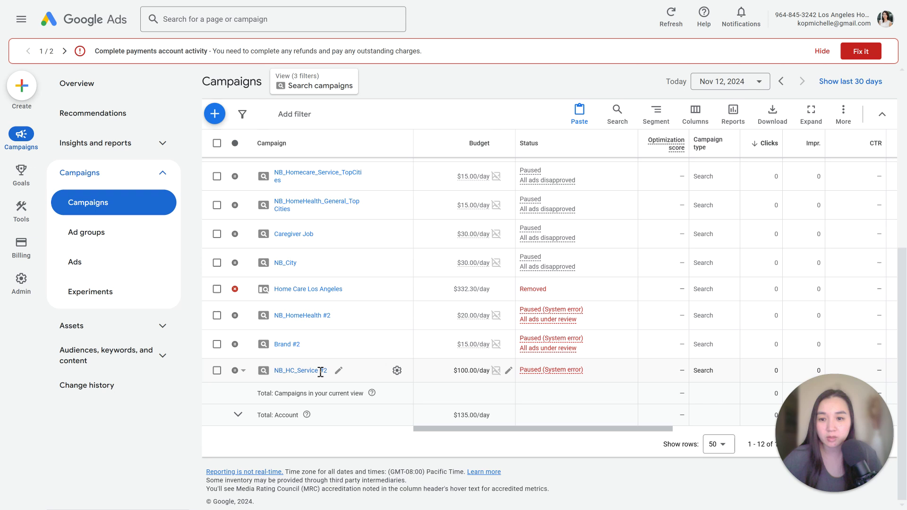
Show the ads of NB_HC_Service #2's Assistant ad group, a responsive search ad and a call ad
left_click(320, 373)
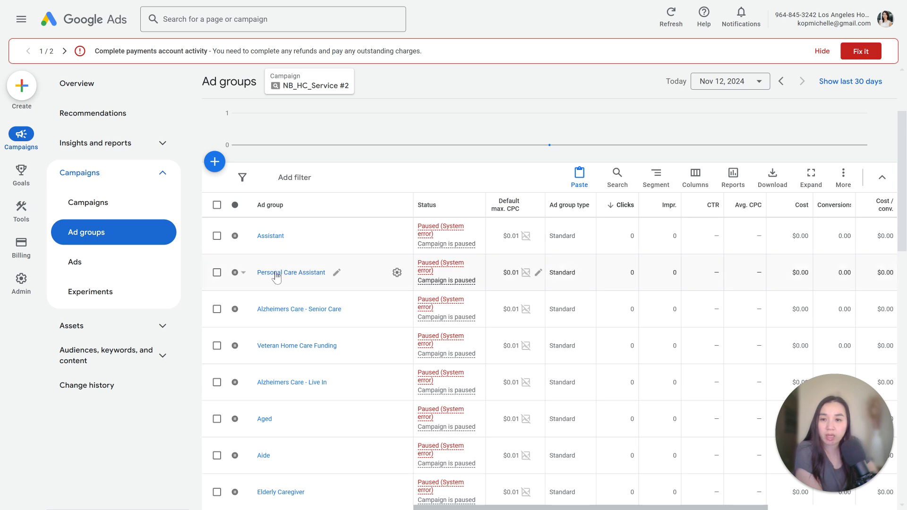
scroll(280, 410, "down", 5)
scroll(279, 411, "down", 8)
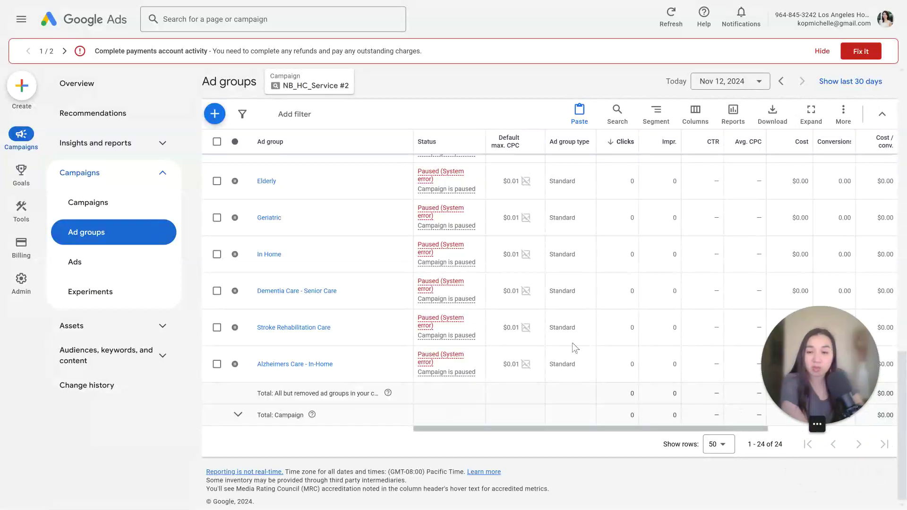
scroll(550, 352, "up", 5)
scroll(546, 359, "up", 8)
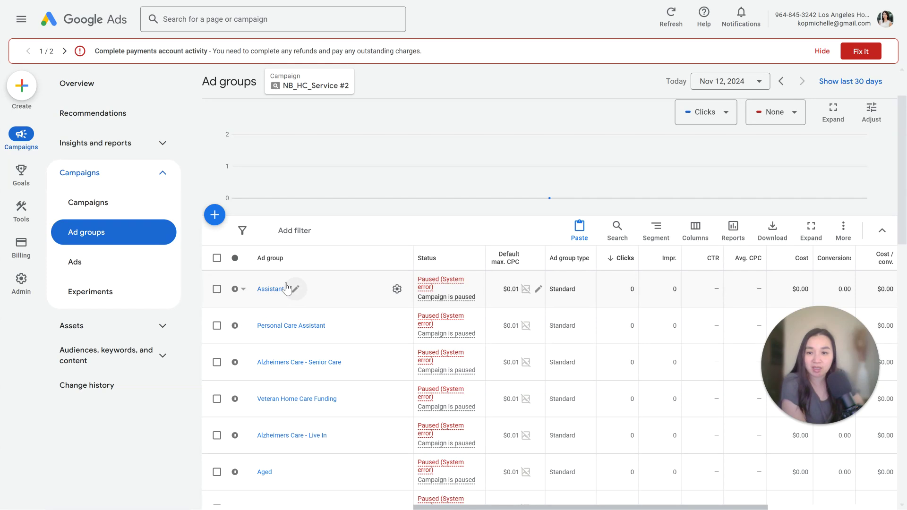
left_click(271, 289)
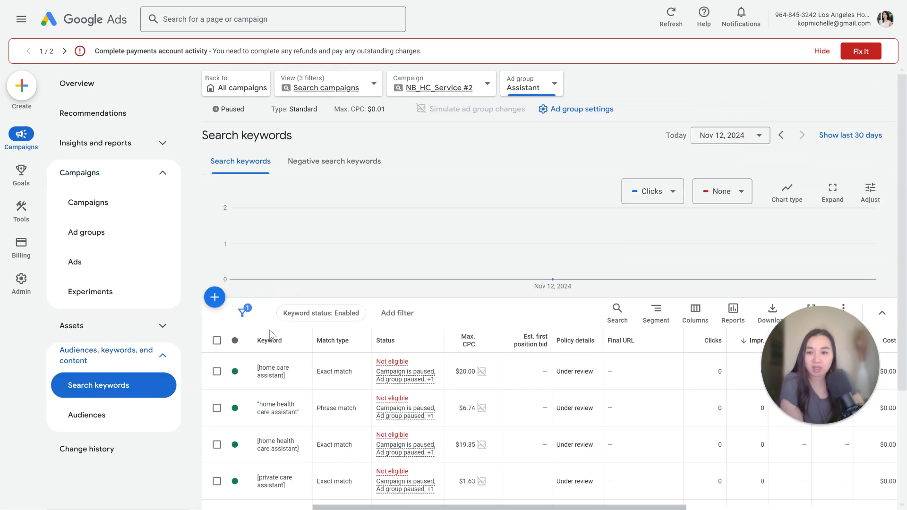
left_click(106, 266)
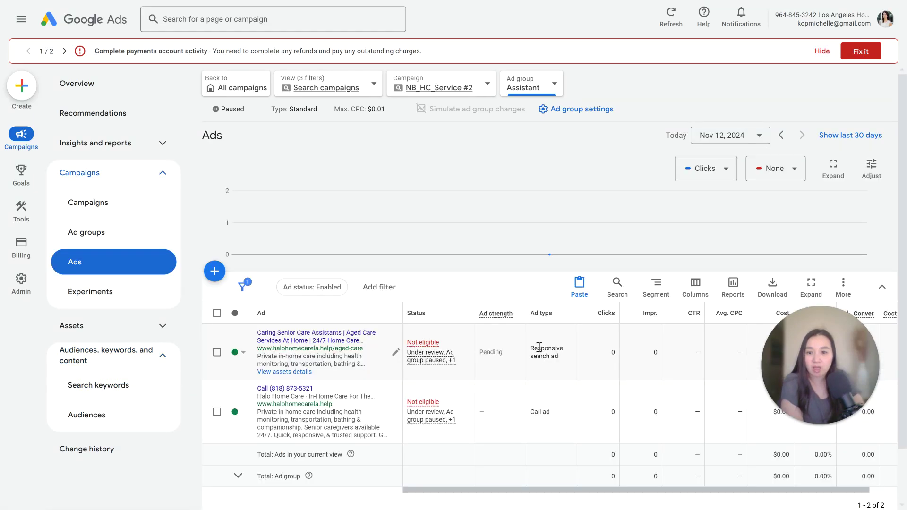
mouse_move(7, 289)
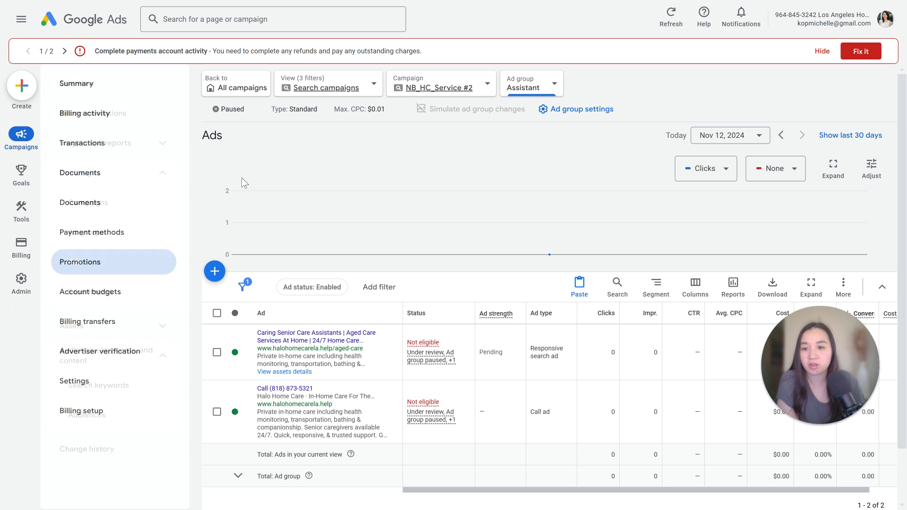
Copy the Caring Senior Care Assistants ad
left_click(217, 353)
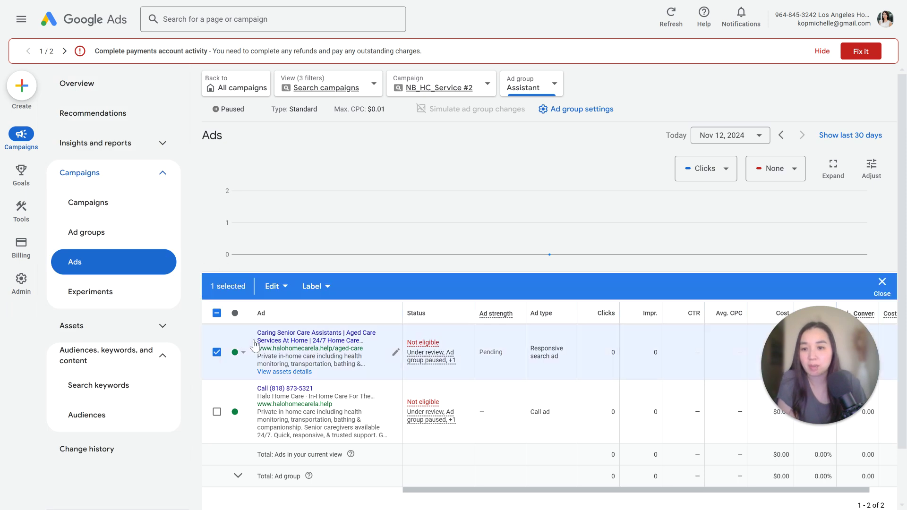
left_click(273, 286)
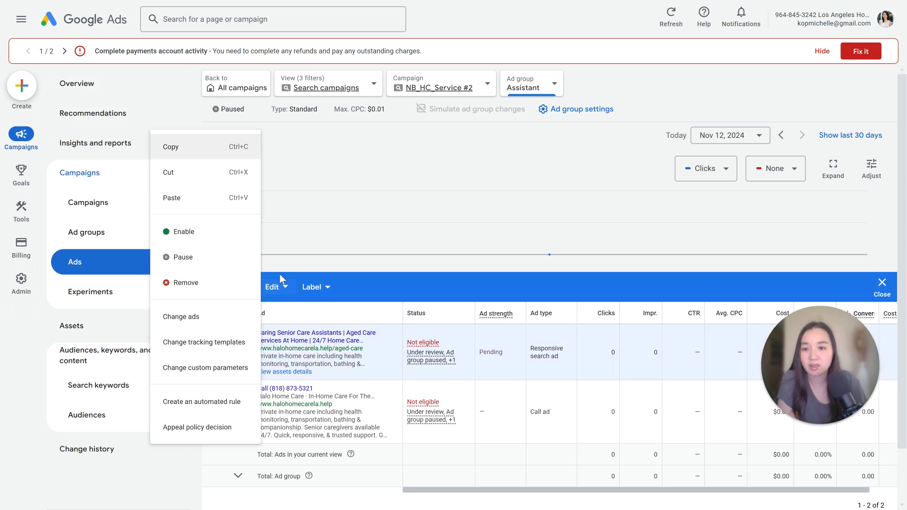
left_click(235, 150)
left_click(892, 284)
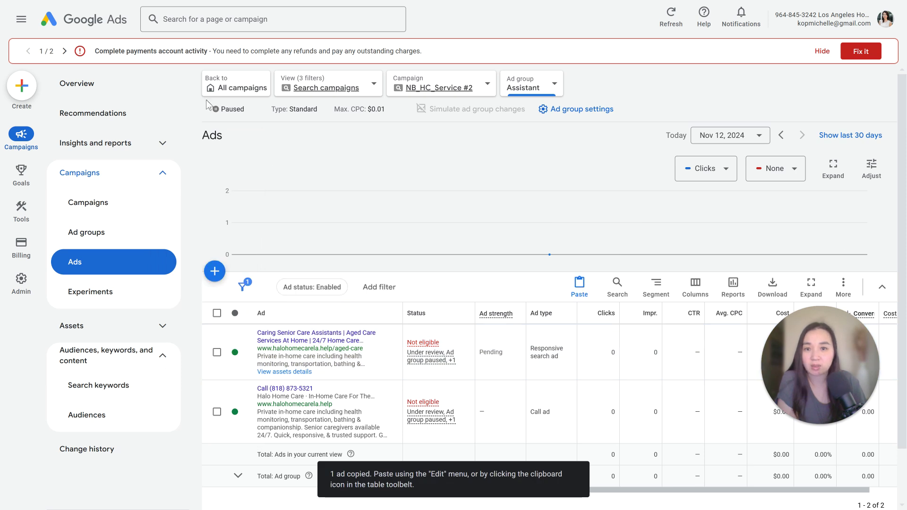
Switch to the 24 Hour ad group of NB_HC_Service #2
left_click(555, 89)
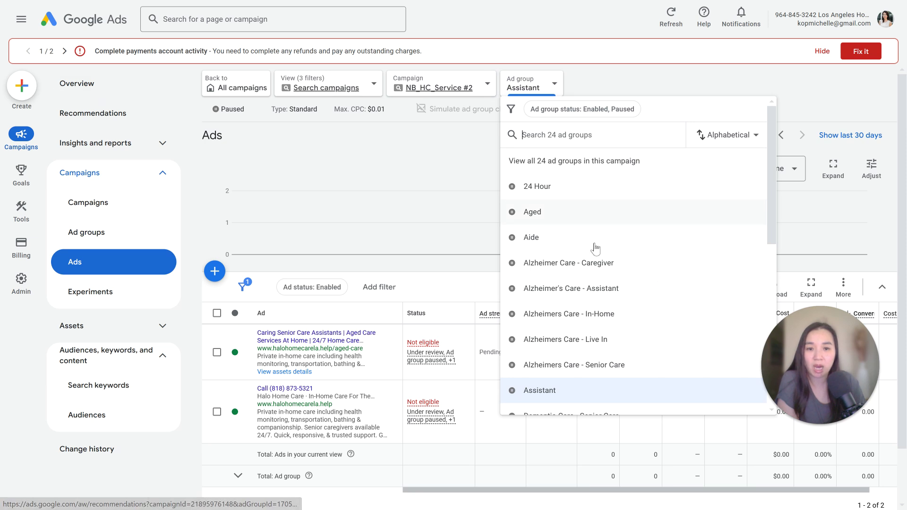
scroll(592, 250, "down", 1)
scroll(592, 251, "up", 1)
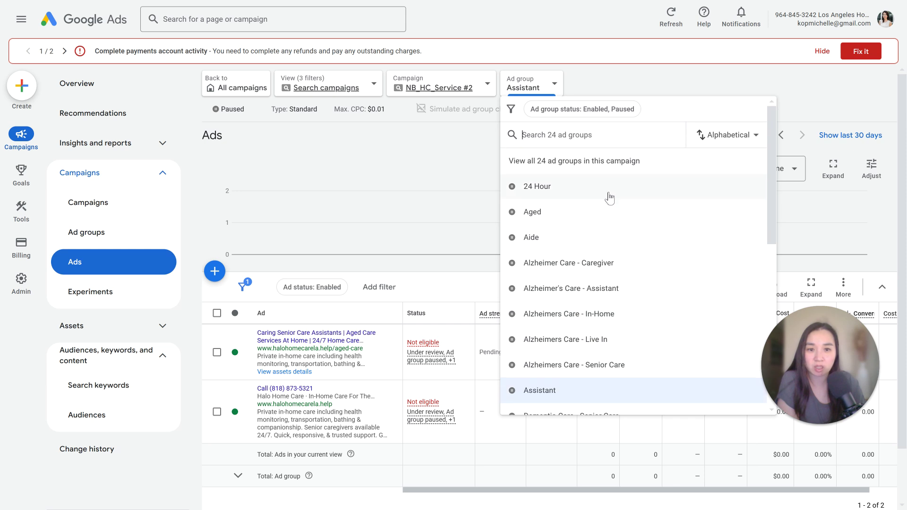
left_click(609, 197)
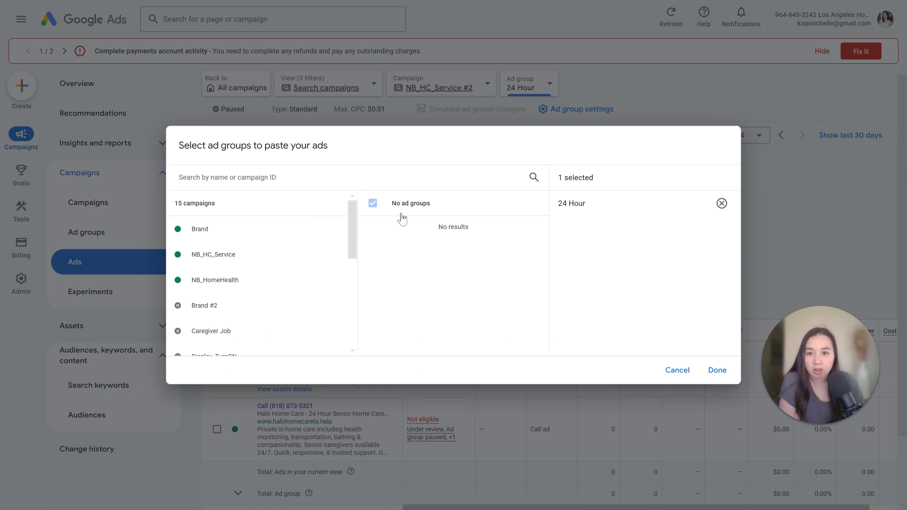
Add NB_HC_Service's 24 Hour ad group as a second paste destination and confirm
left_click(274, 261)
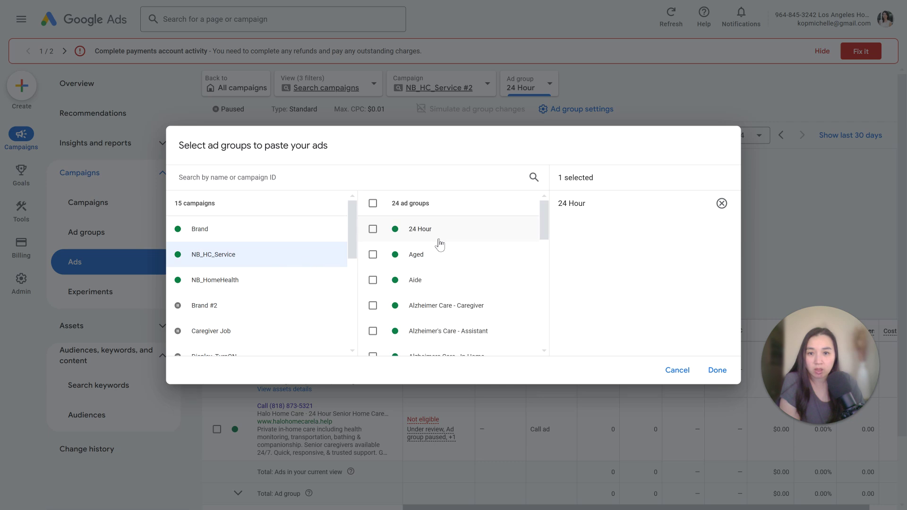
left_click(455, 237)
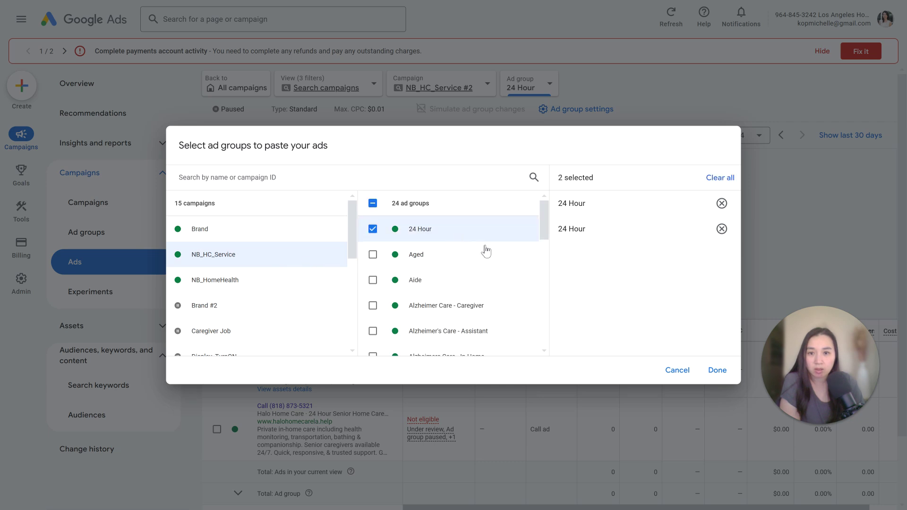
left_click(714, 369)
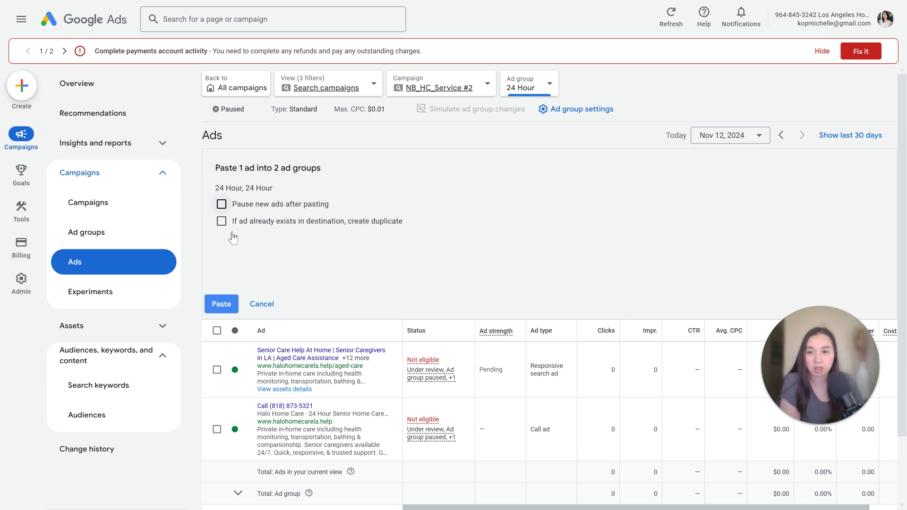
Paste the Caring Senior Care Assistants ad, confirming 2 ads pasted
left_click(222, 306)
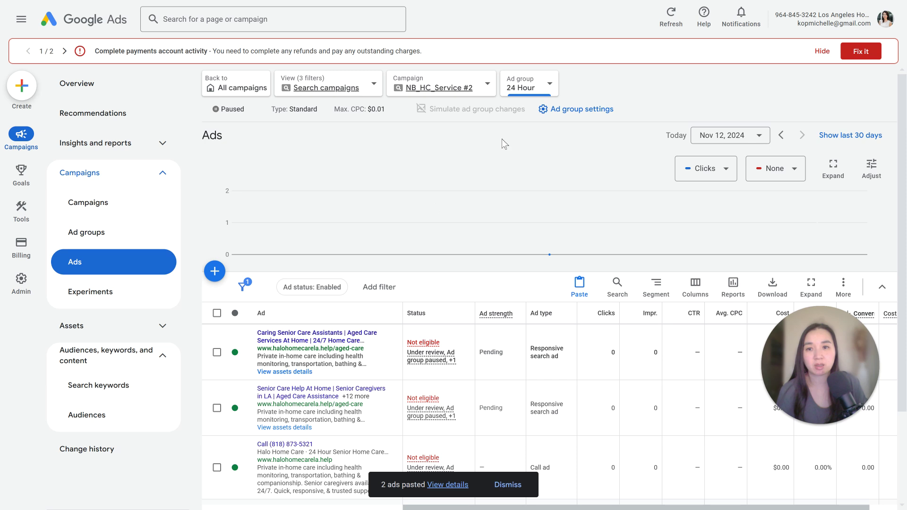
Copy the Assistant ad group from NB_HC_Service #2 via the Ad groups view
left_click(154, 239)
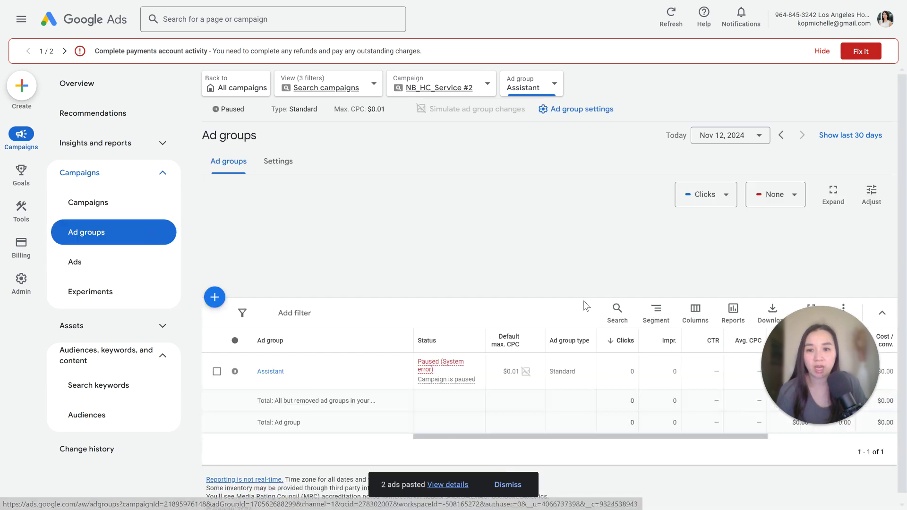
left_click(487, 86)
left_click(458, 362)
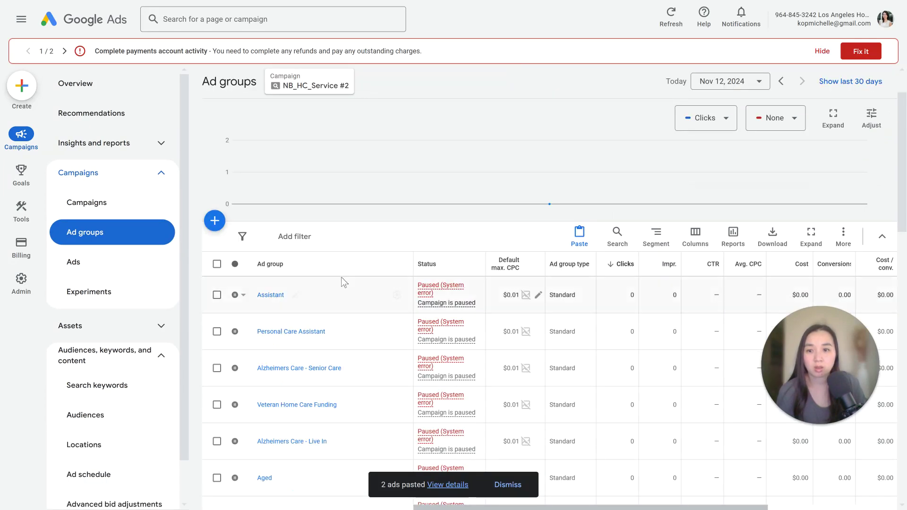
left_click(216, 295)
left_click(282, 237)
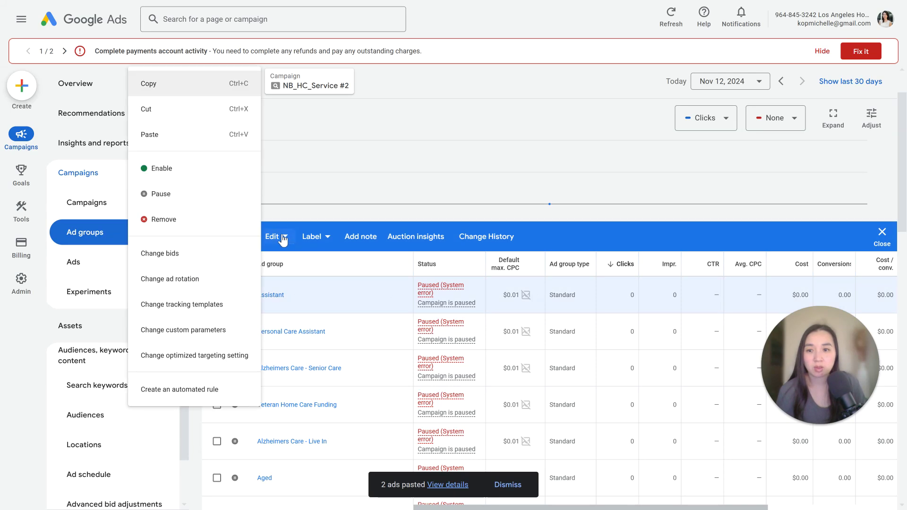
left_click(227, 90)
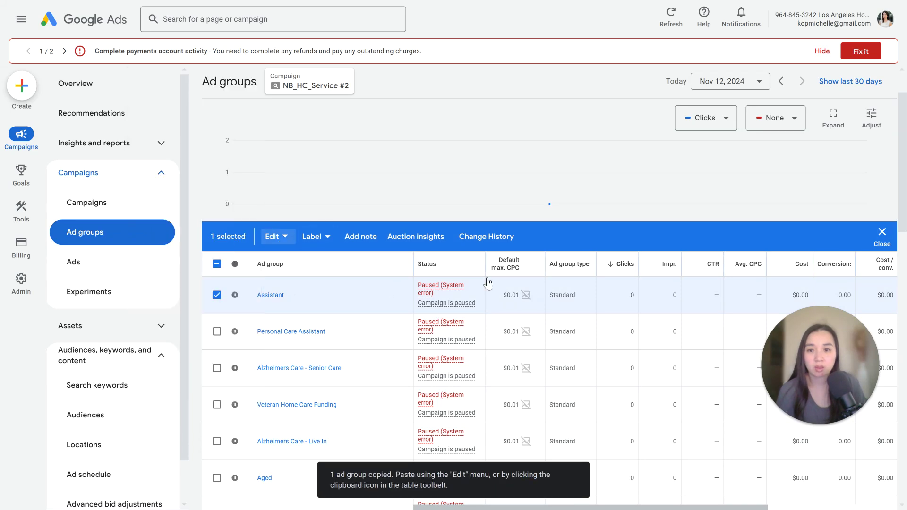
left_click(137, 206)
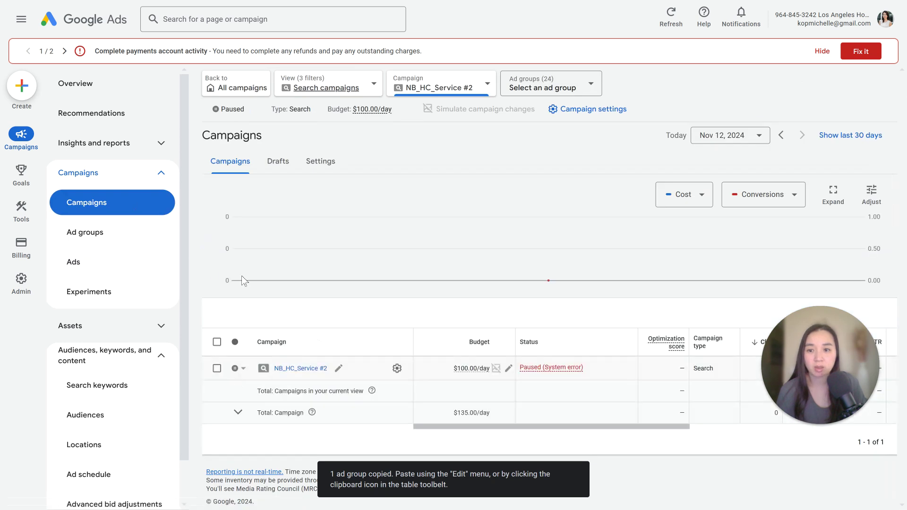
Paste the Assistant ad group into NB_HC_Service's ad groups, creating Assistant #2
left_click(474, 87)
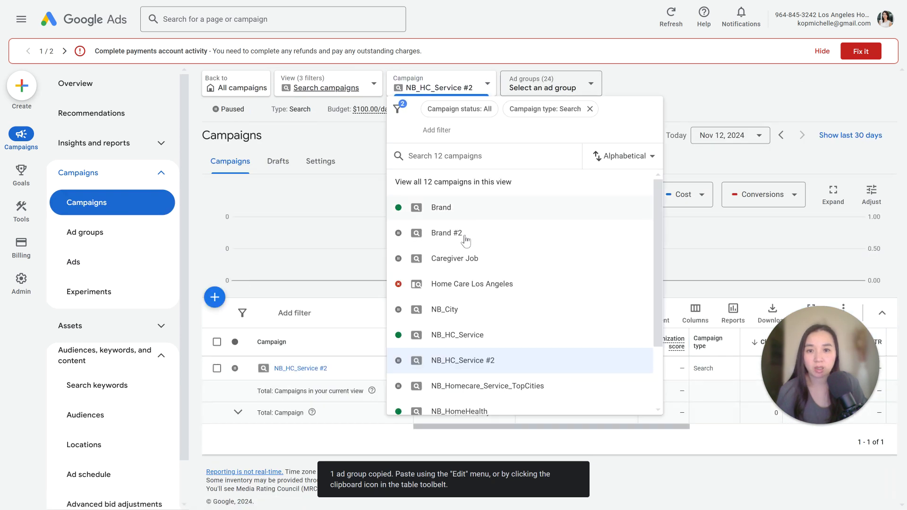
left_click(456, 334)
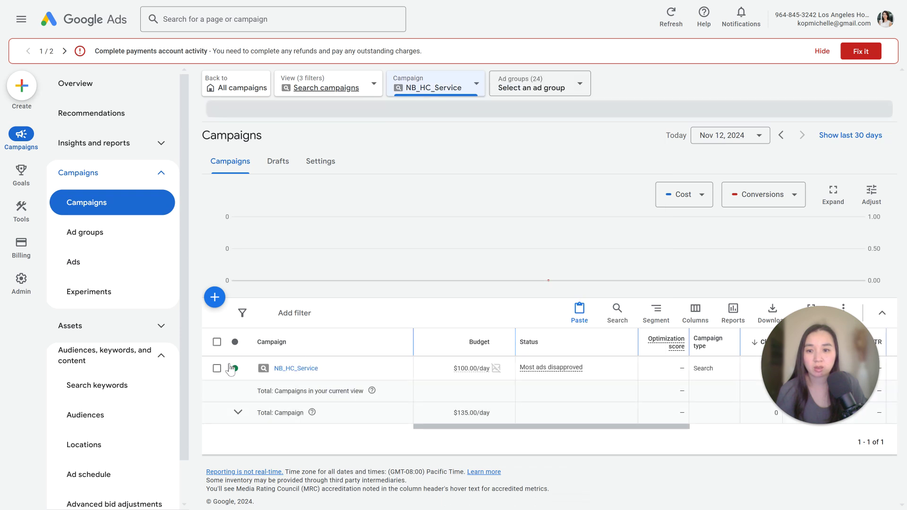
left_click(295, 368)
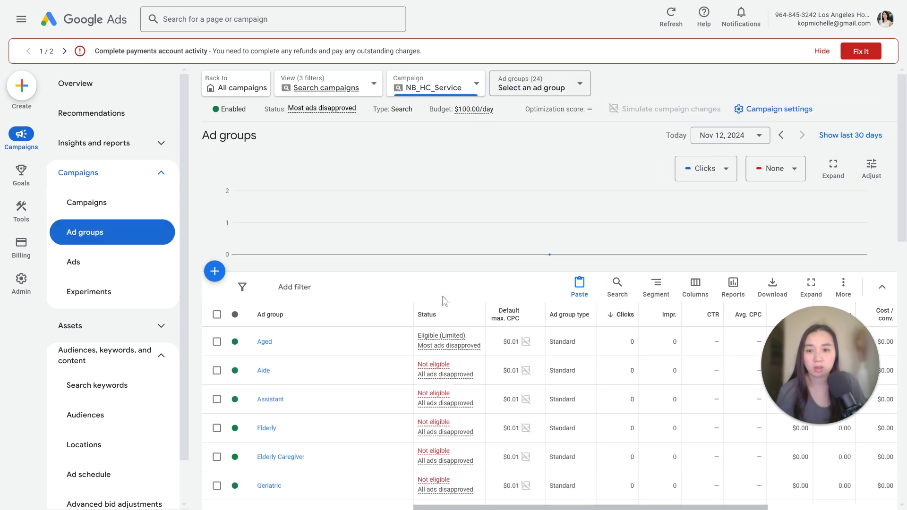
left_click(580, 287)
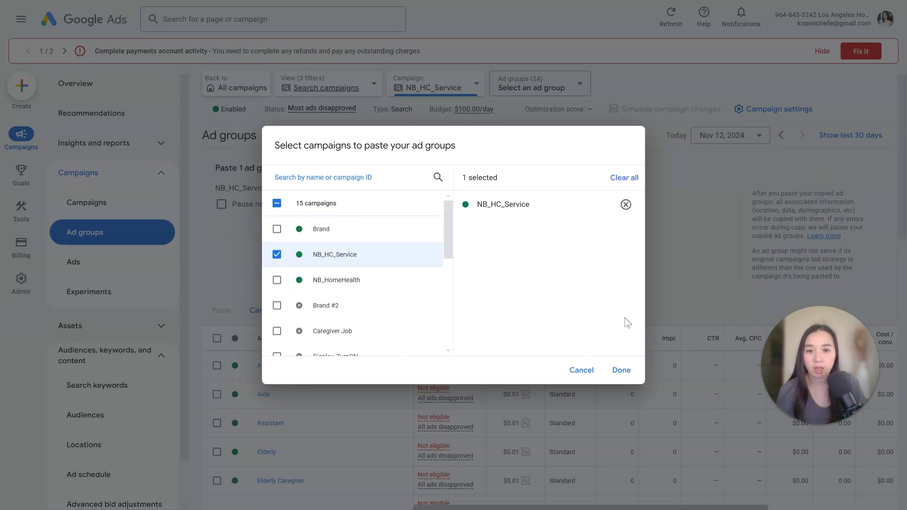
left_click(623, 372)
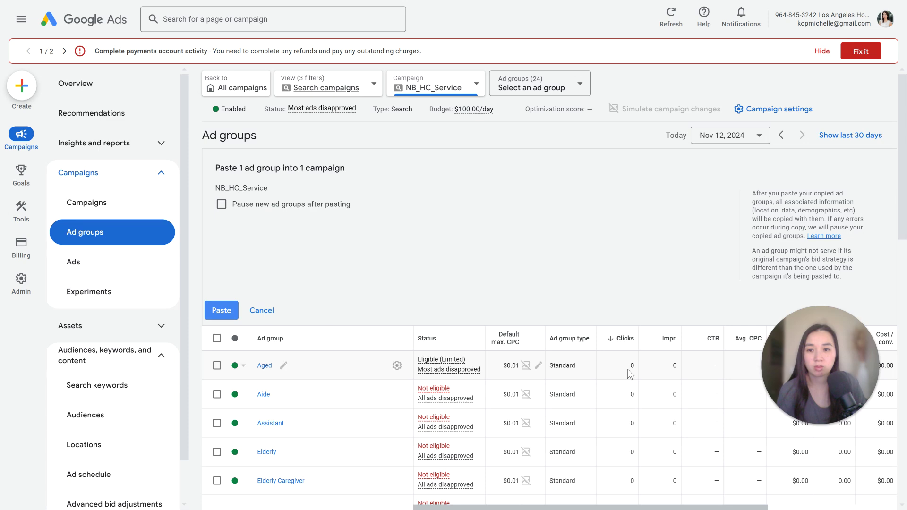
left_click(230, 311)
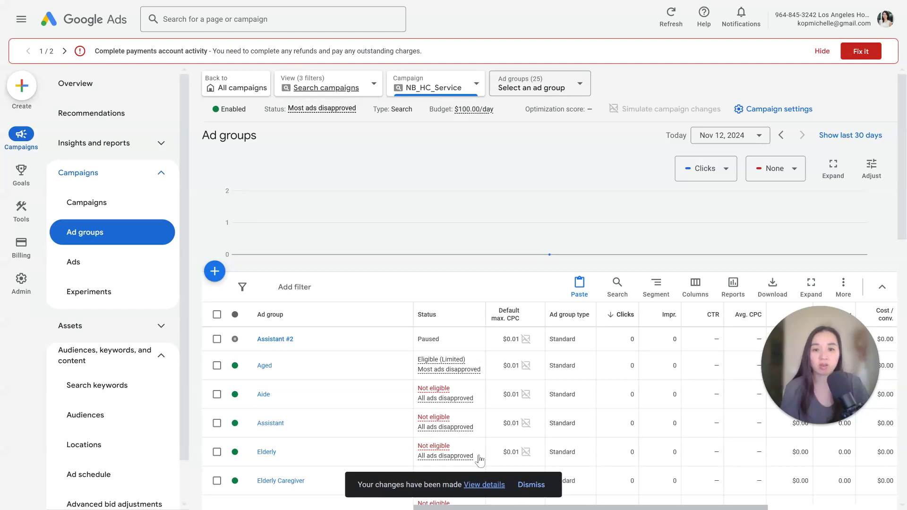
scroll(361, 354, "down", 1)
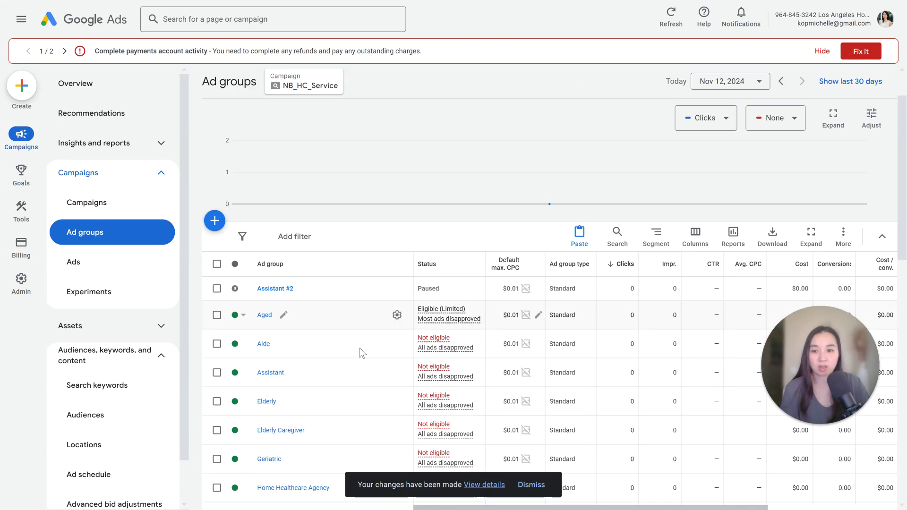